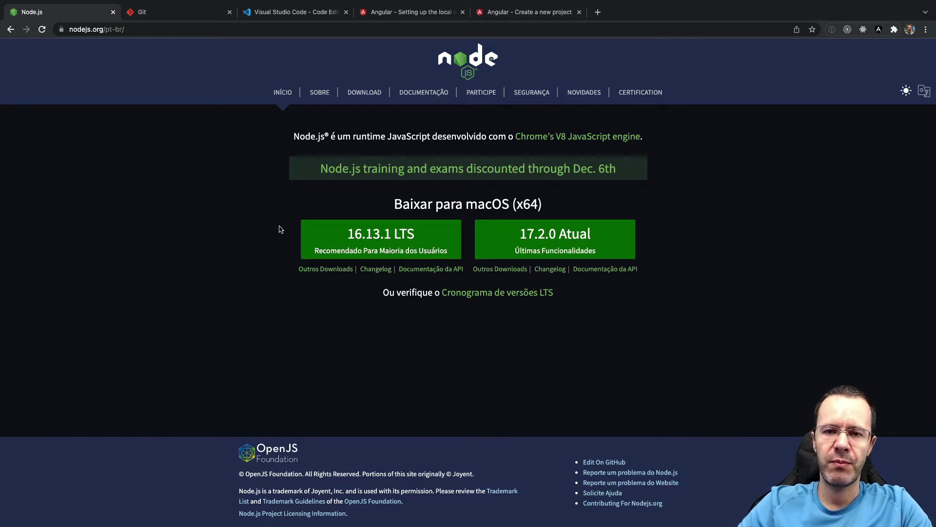
Step: Browse the Node.js Downloads page for the 16.13.1 LTS installers with npm 8.1.2
left_click(369, 96)
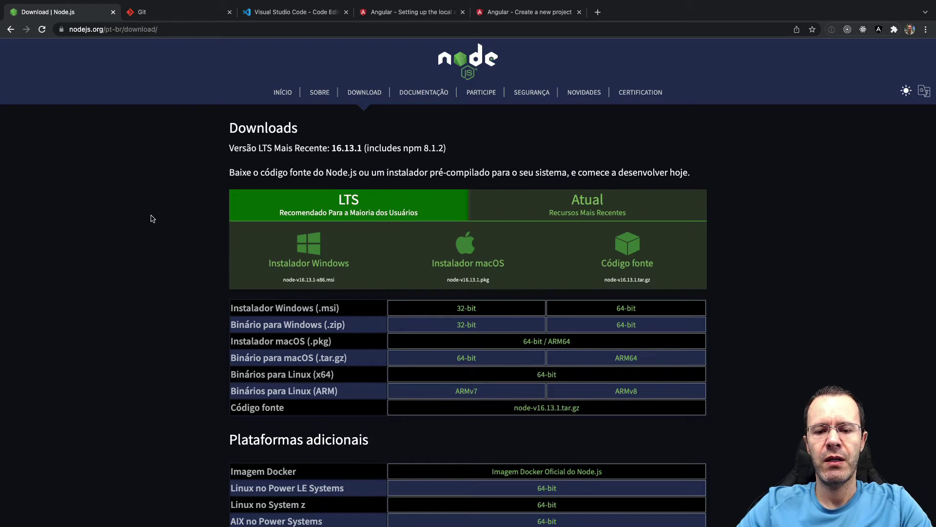
scroll(152, 218, "down", 3)
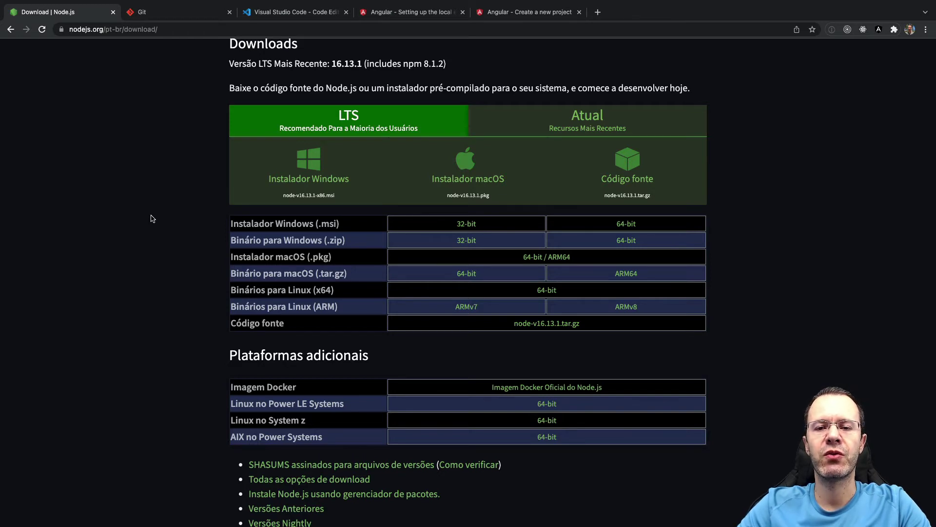
scroll(151, 218, "up", 3)
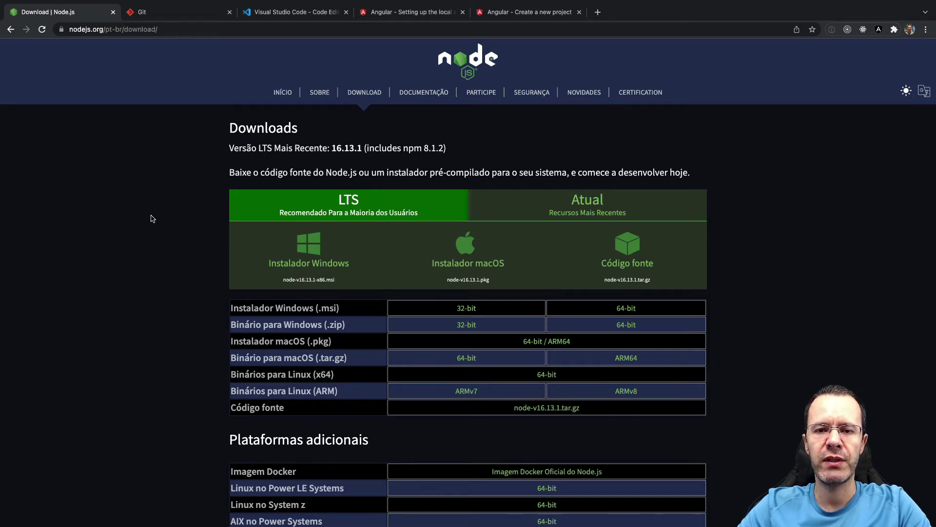
Step: View the git-scm.com homepage showing Git 2.34.1, then the Visual Studio Code 1.62 homepage
left_click(181, 13)
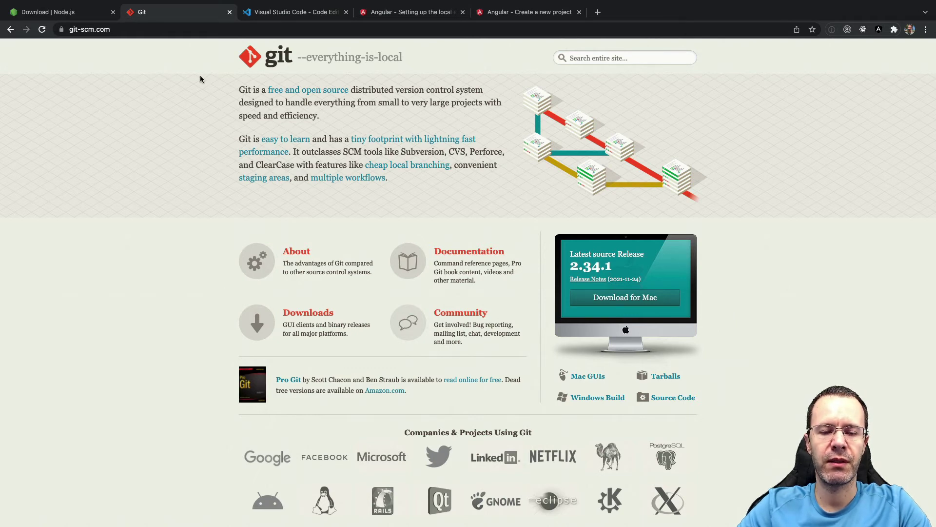
left_click(281, 20)
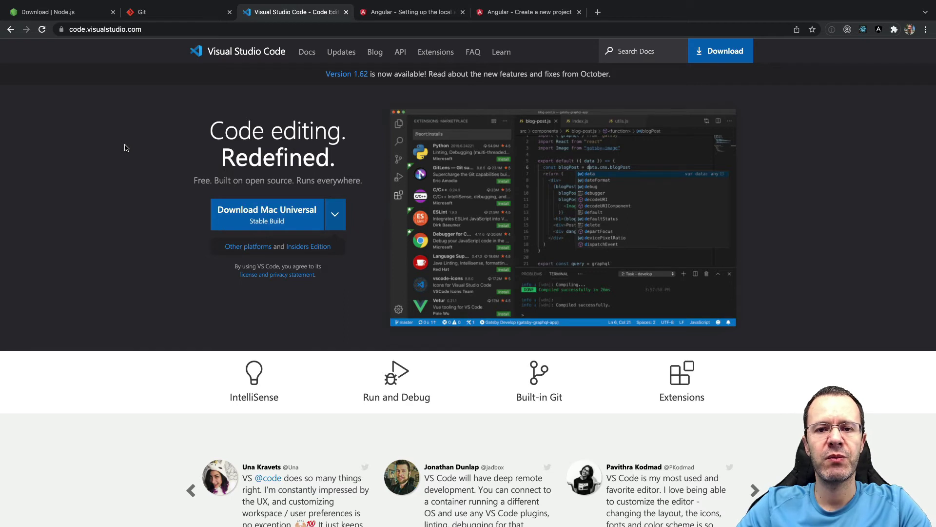
Step: Expand and collapse the per-platform options beside Download Mac Universal on the VS Code site
left_click(341, 216)
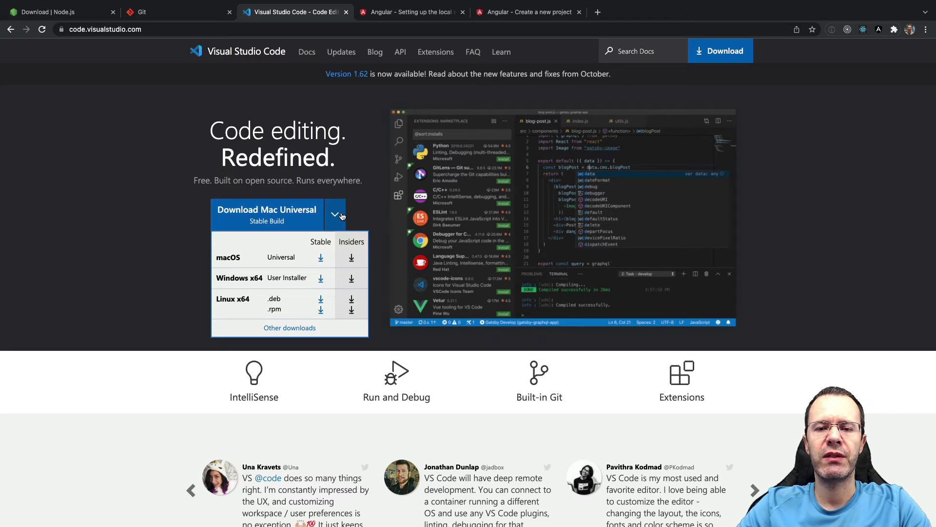
left_click(361, 215)
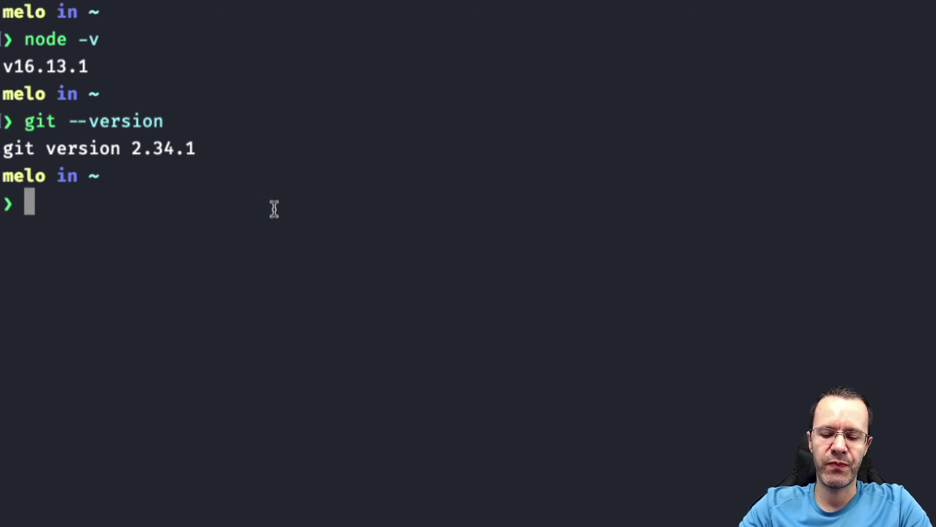
type("n")
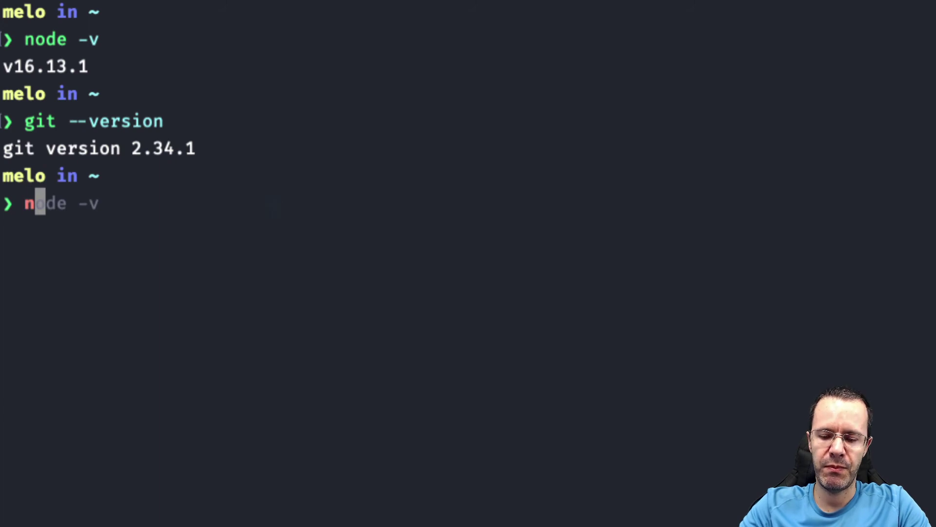
type("pm ")
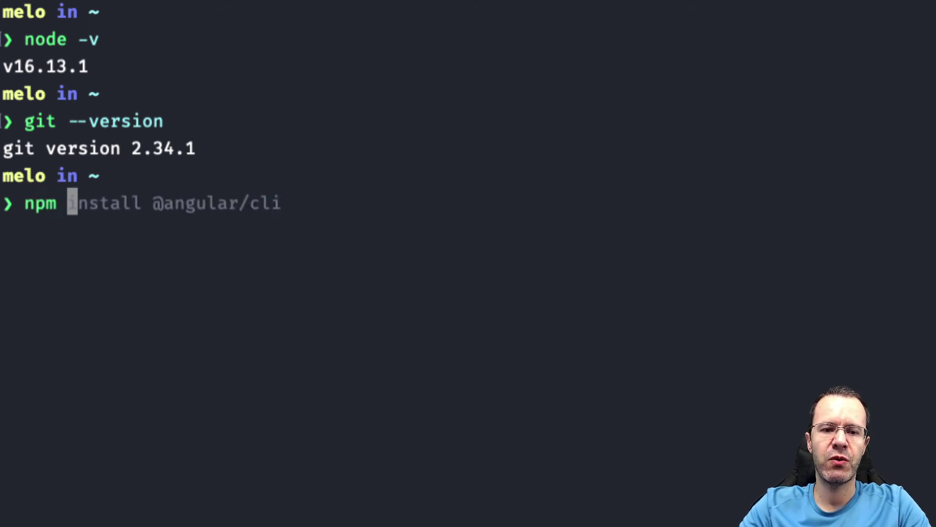
type("i")
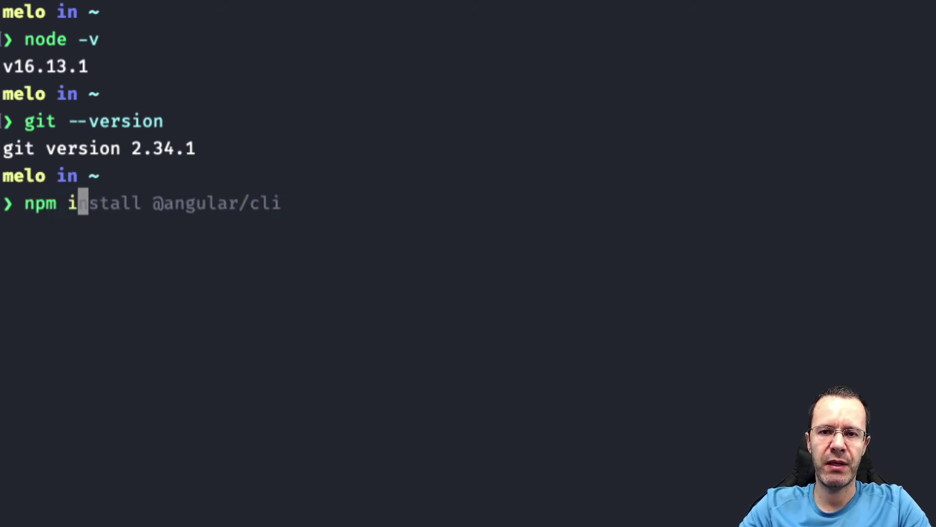
type("nstall ")
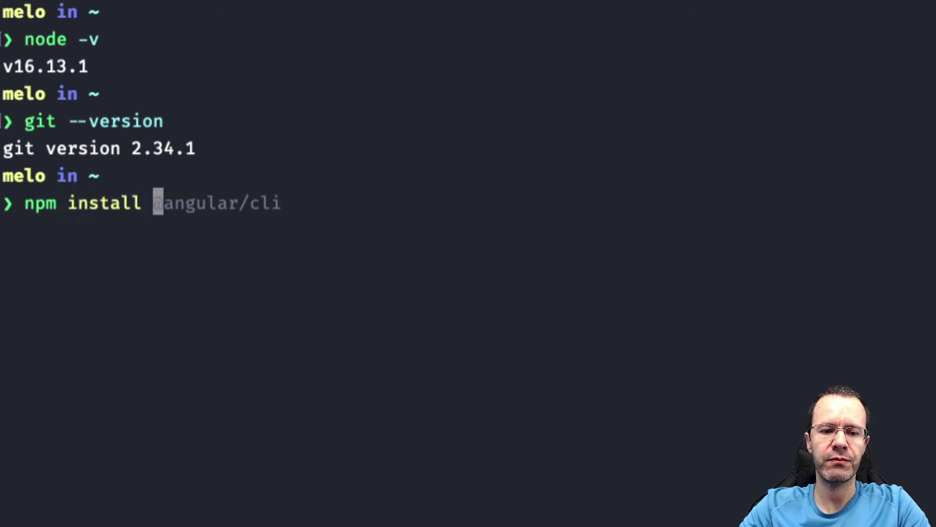
type("-g")
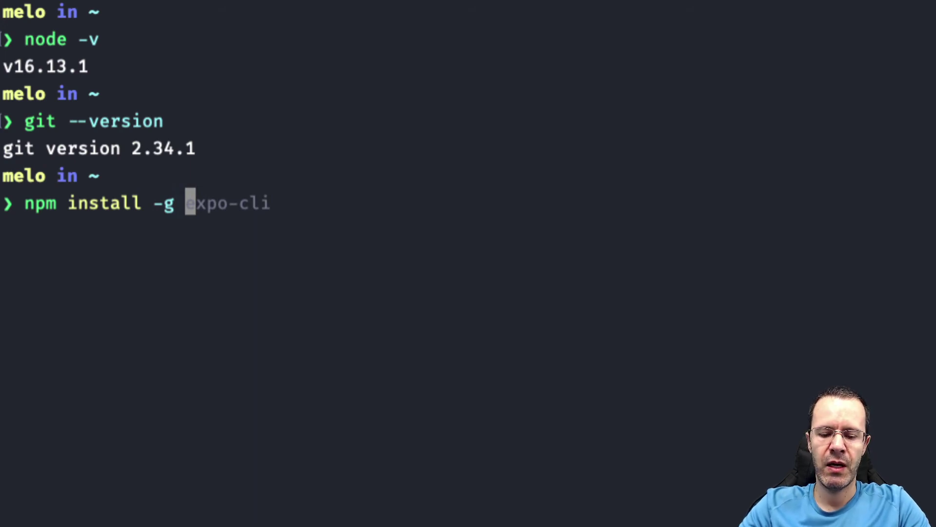
type("@angular")
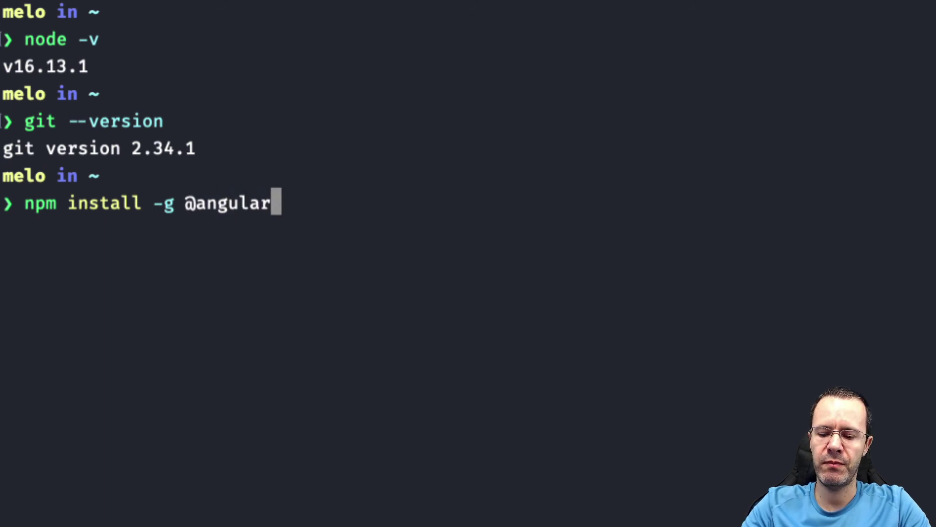
type("/cli")
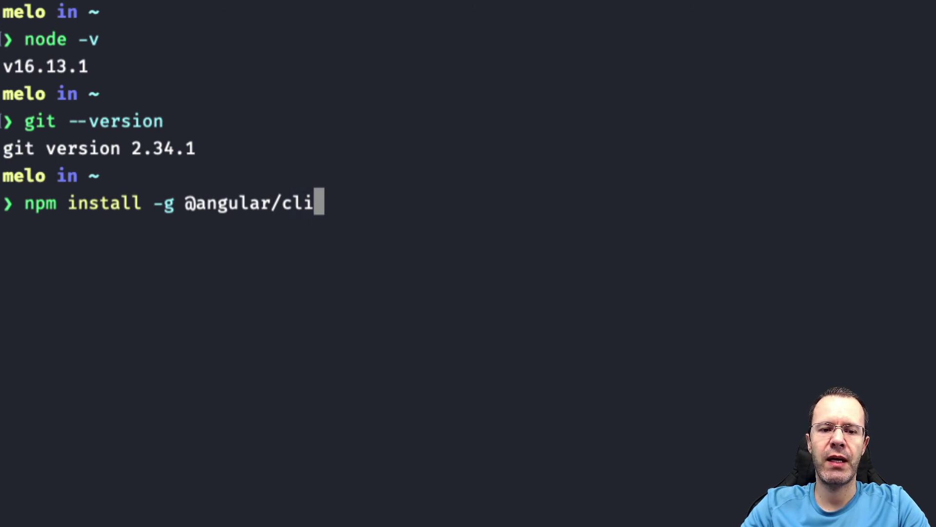
key("Return")
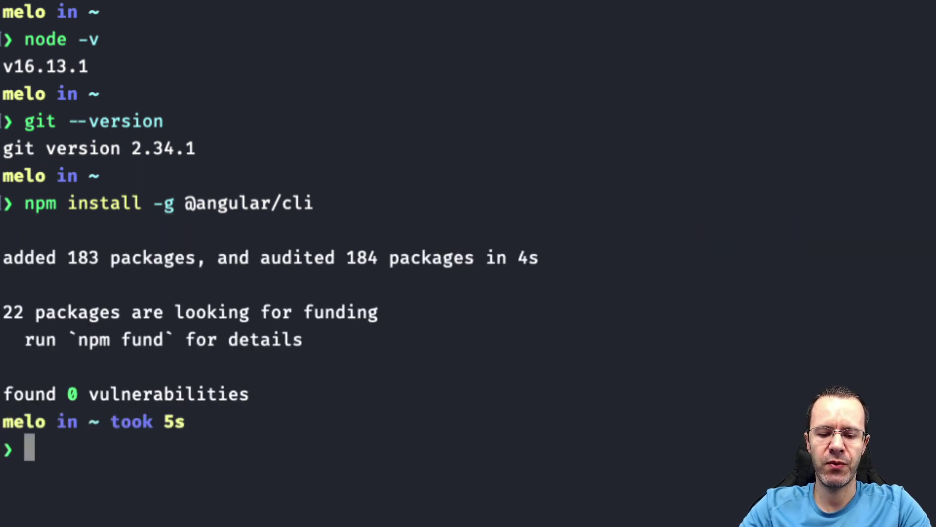
Step: Clear the terminal output and run ng v to show the installed Angular CLI version
type("clear")
key("Return")
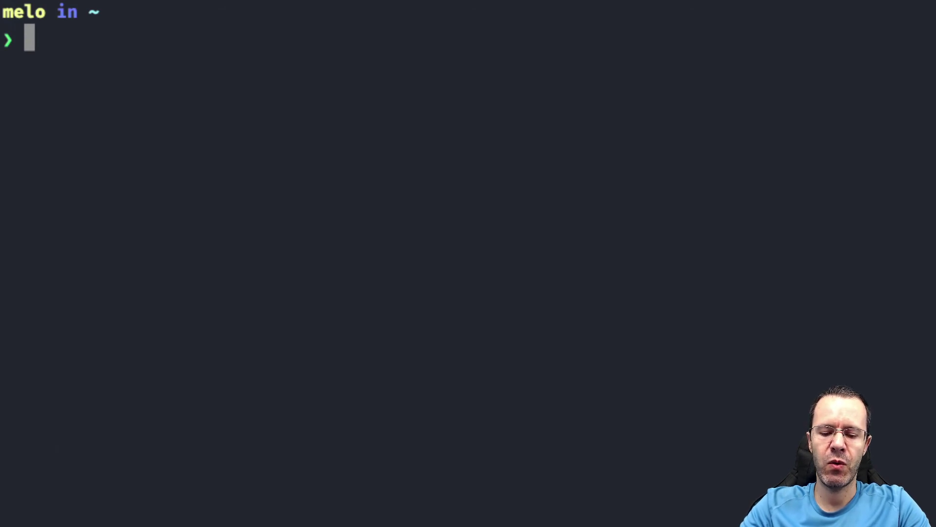
type("ng ")
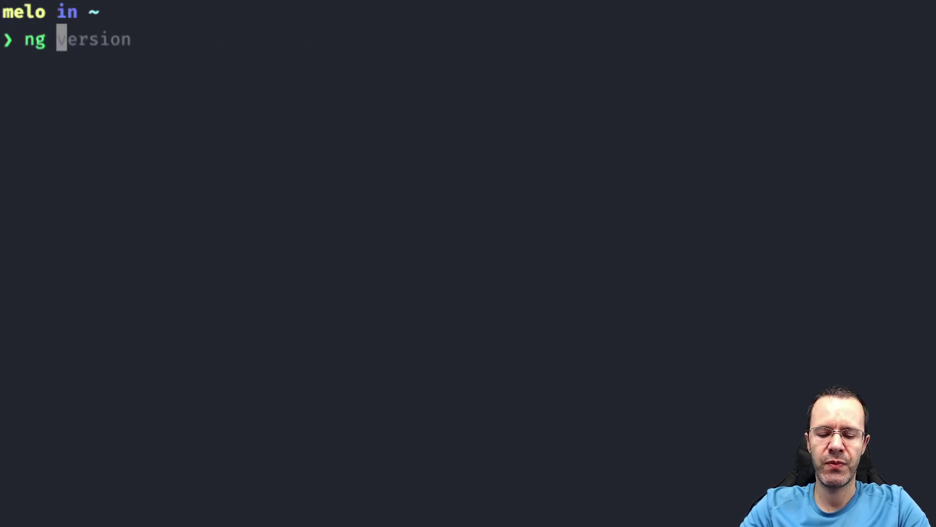
type("v")
key("Return")
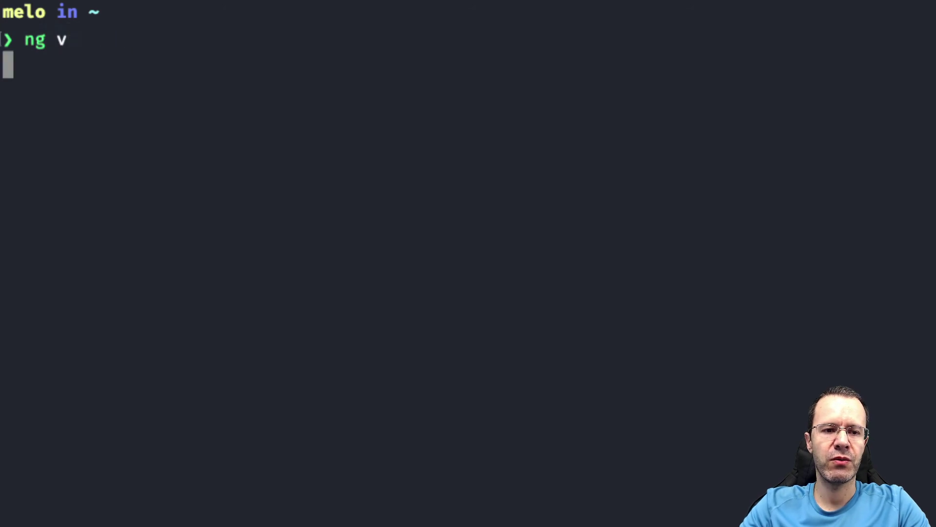